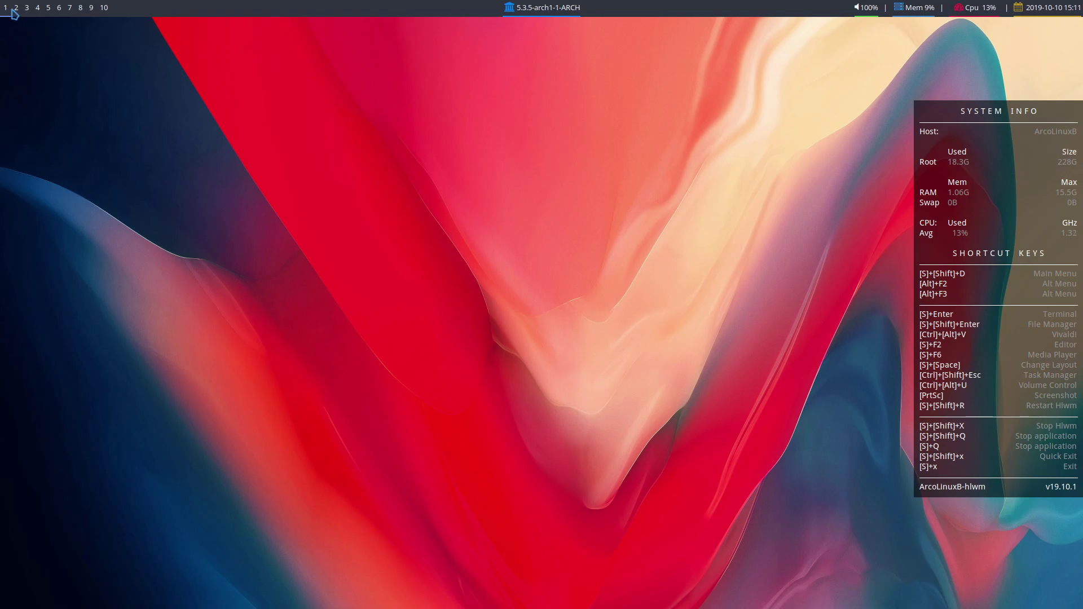
- Open a terminal on workspace 2 and switch to workspace 1
key(super+Return)
text(A)
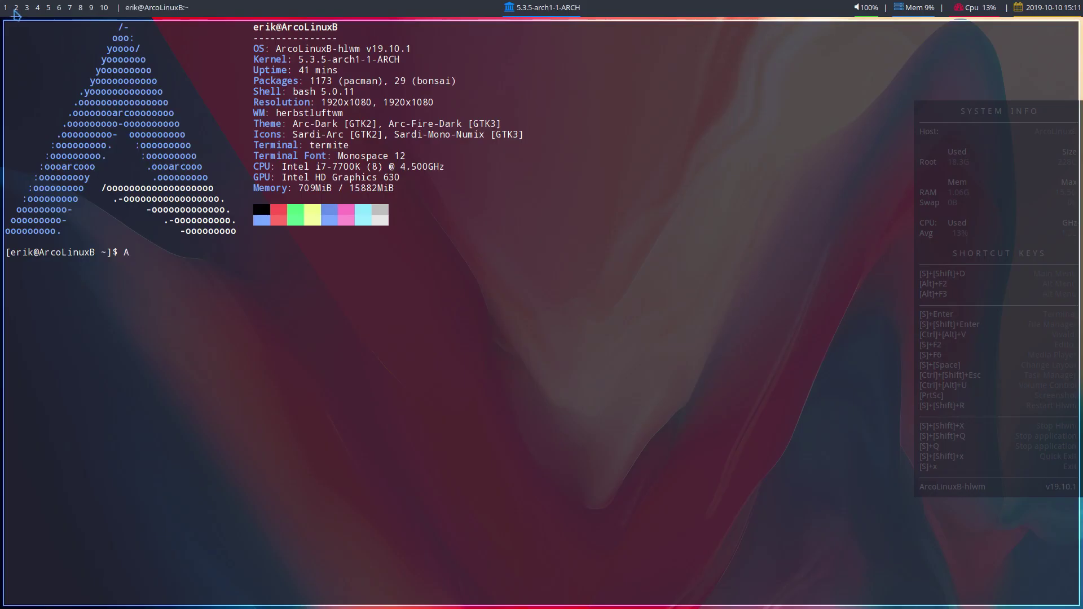
click(6, 9)
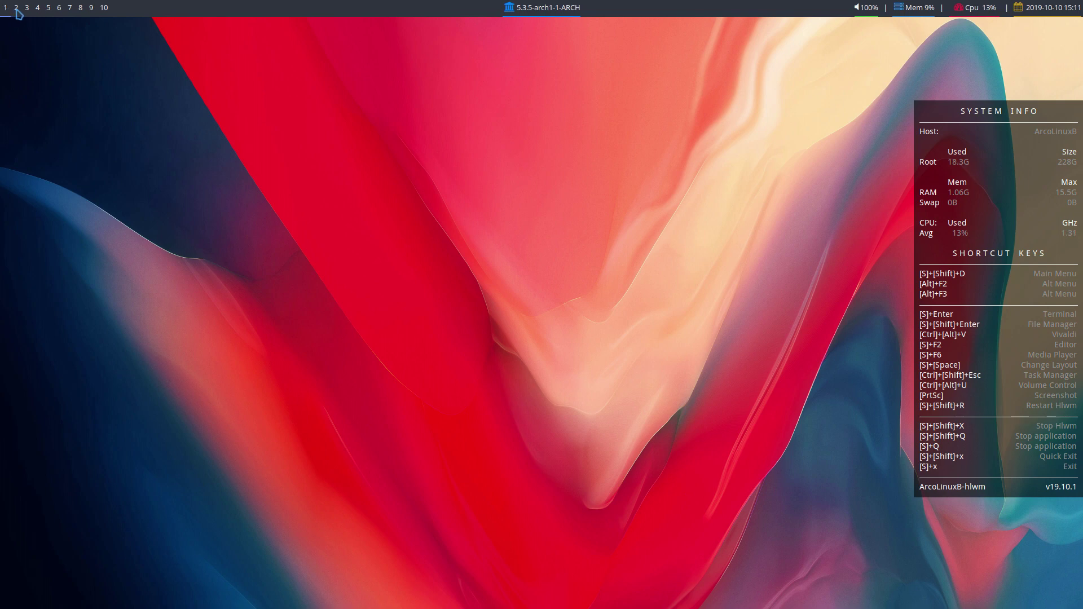
- Switch back and forth between workspaces 1 and 2 to examine how they display across the two monitors
click(17, 8)
click(8, 8)
click(16, 8)
click(6, 7)
click(16, 8)
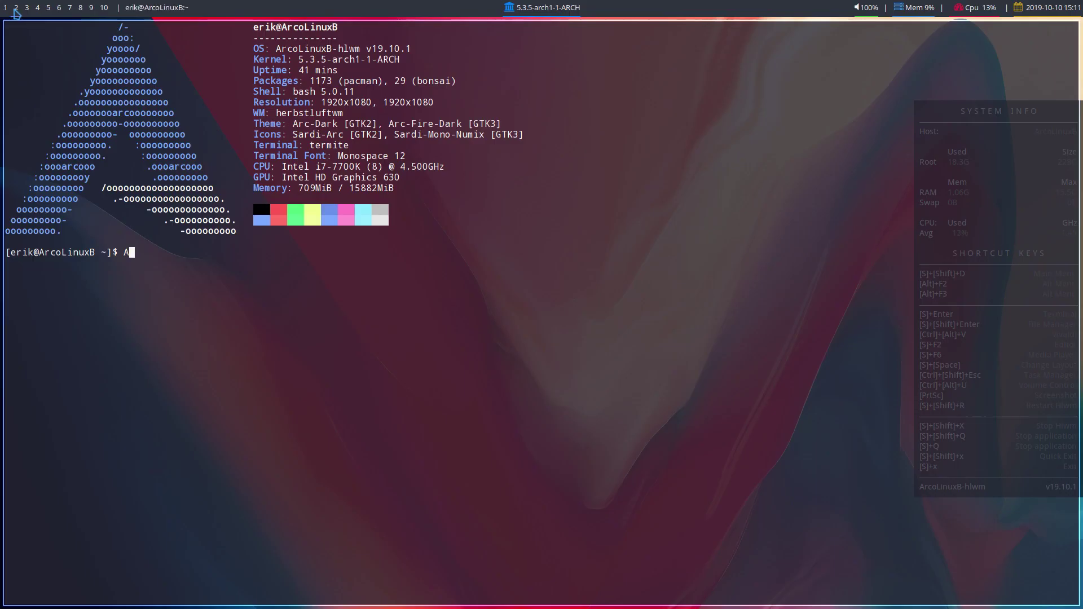
click(6, 8)
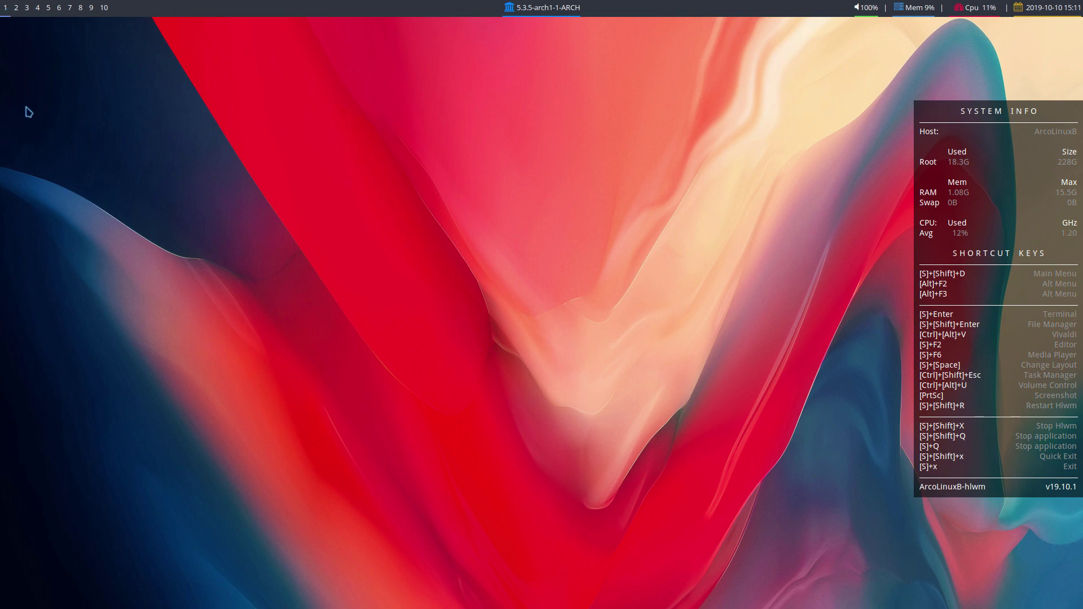
key(super+2)
click(8, 10)
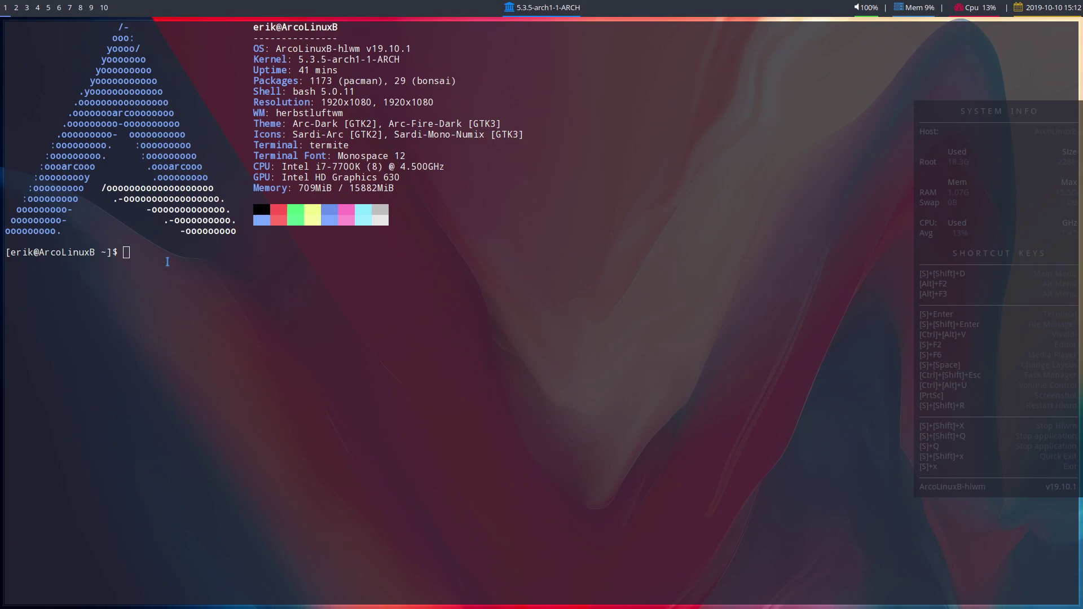
click(18, 5)
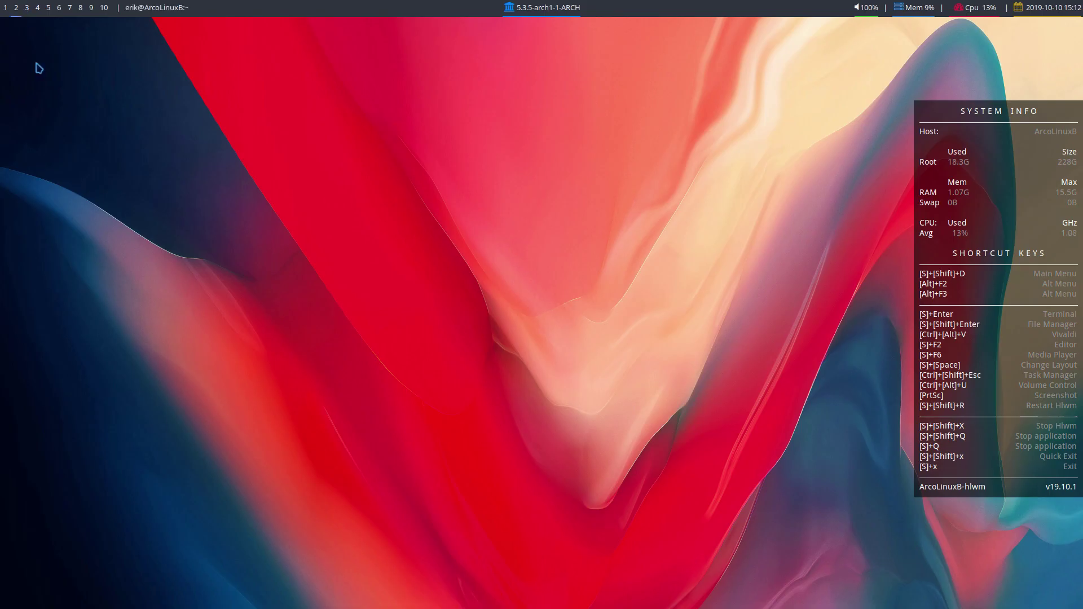
- Open the file manager and open the autostart script from the herbstluftwm configuration folder in Atom
key(super+shift+Return)
click(5, 7)
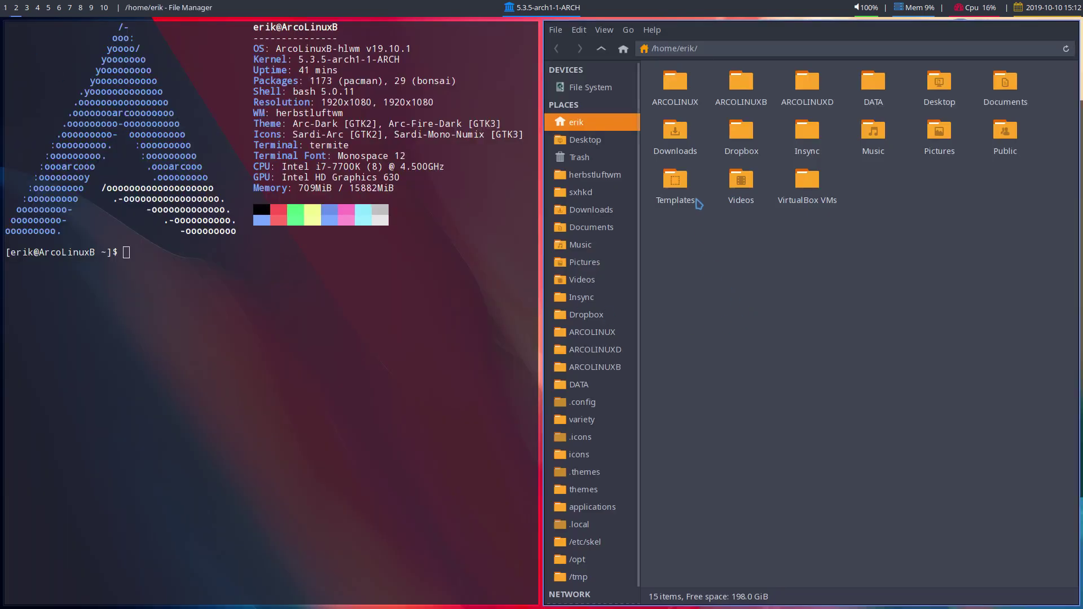
click(594, 177)
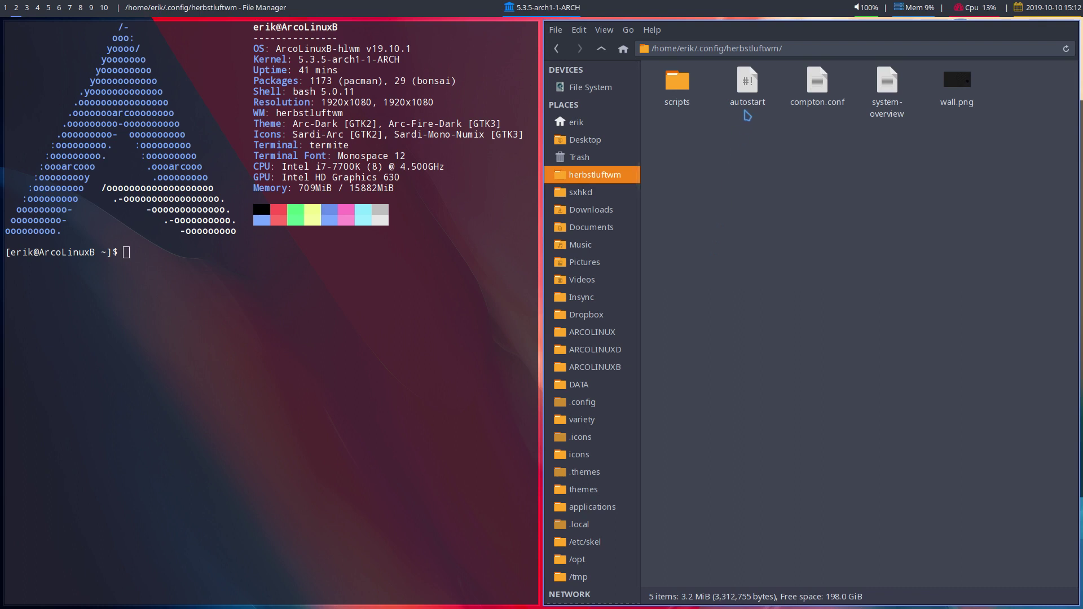
click(748, 87)
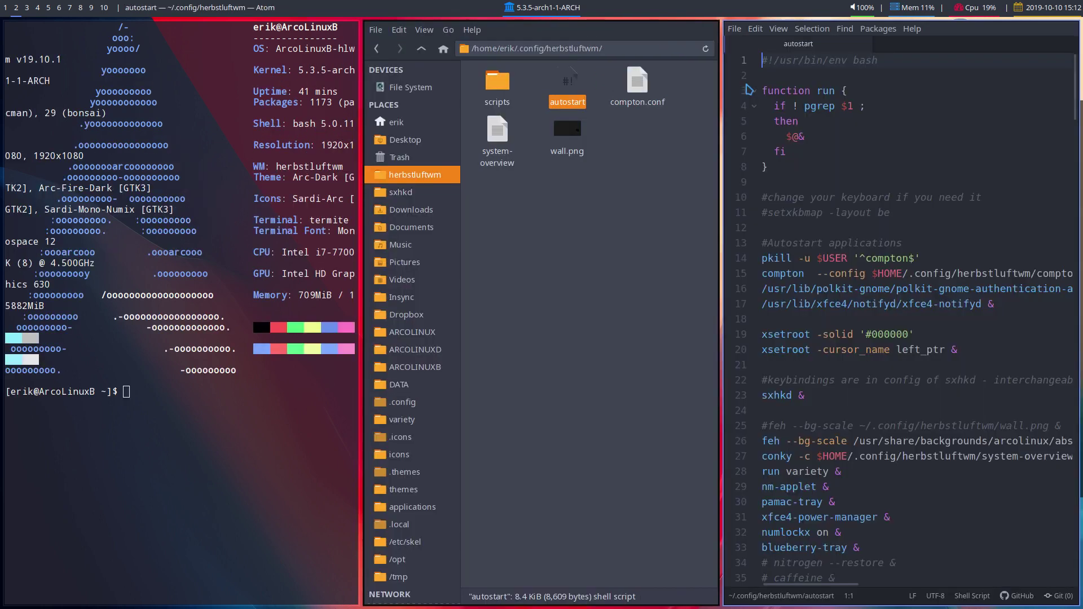
- Close the terminal and the file manager so only the autostart script stays open on the workspace
key(super+q)
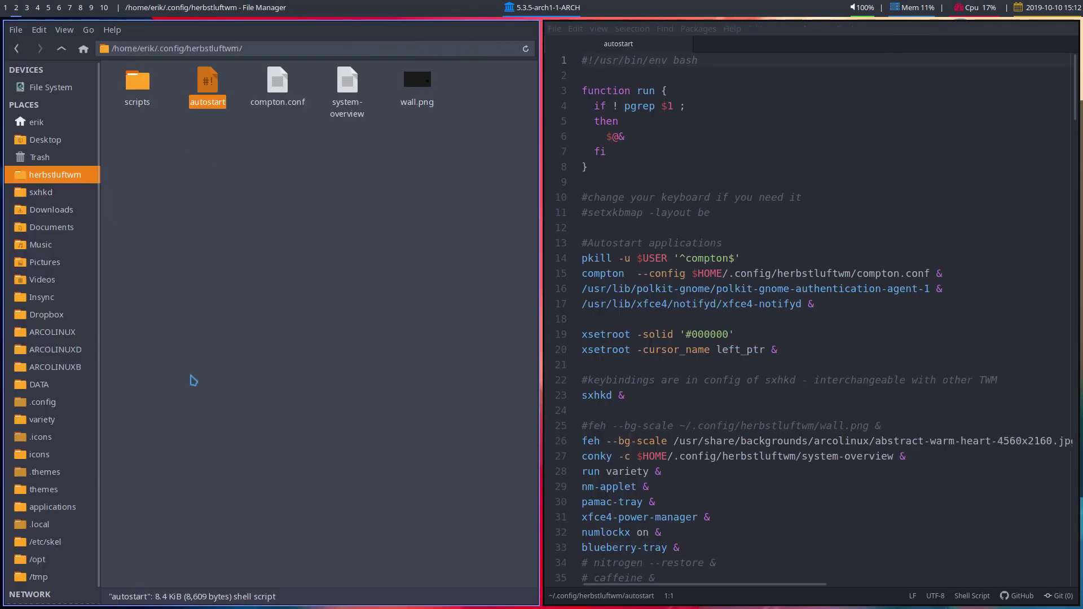
click(173, 372)
key(super+q)
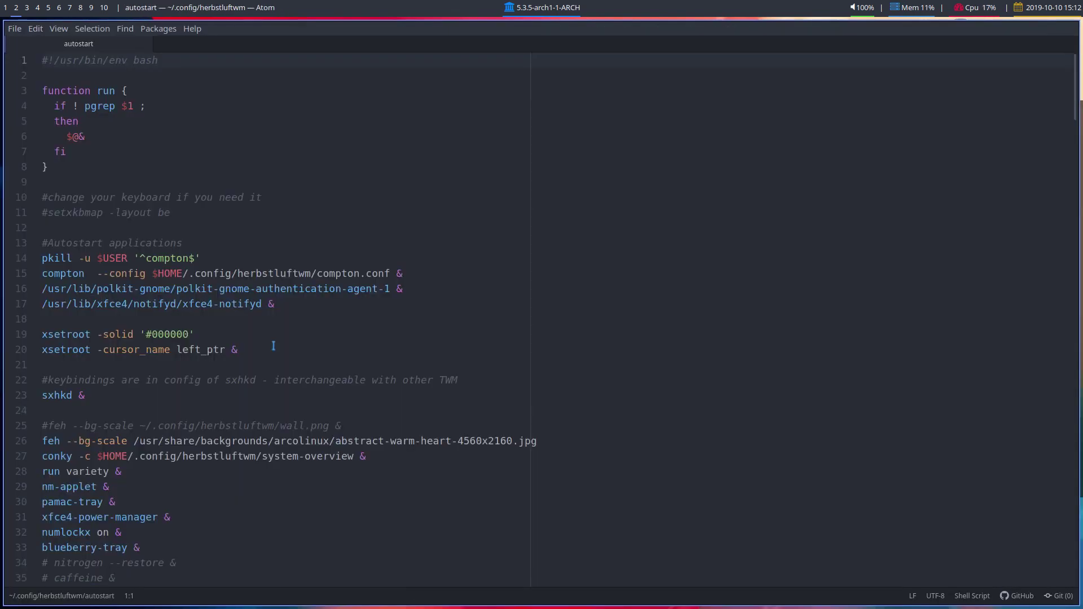
- Search the autostart script for "dual" and go to the section on moving clients on dual monitor
scroll(150, 295, down, 20)
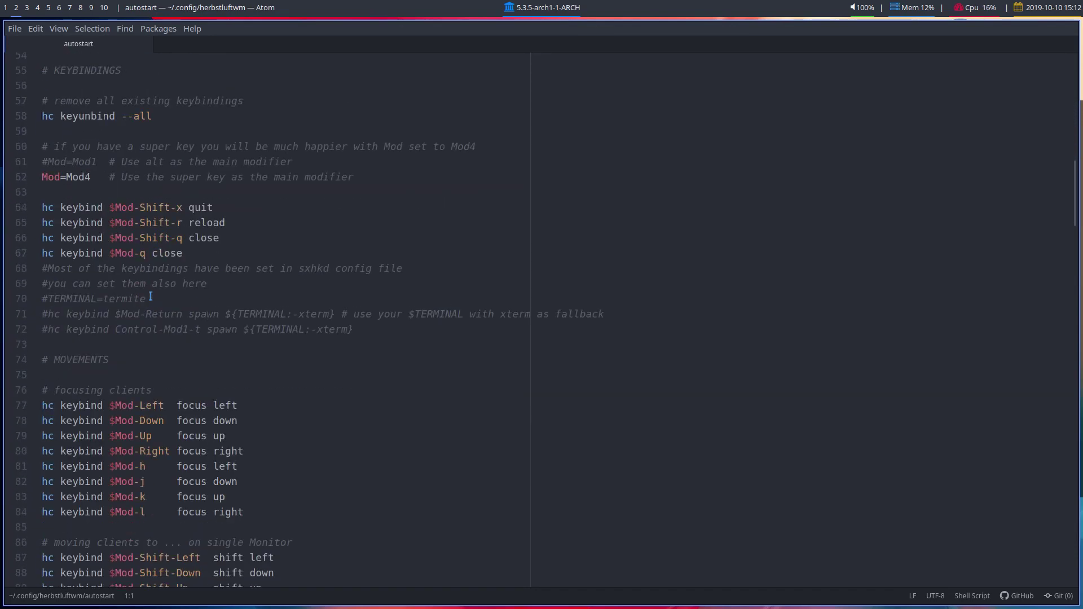
scroll(151, 295, down, 4)
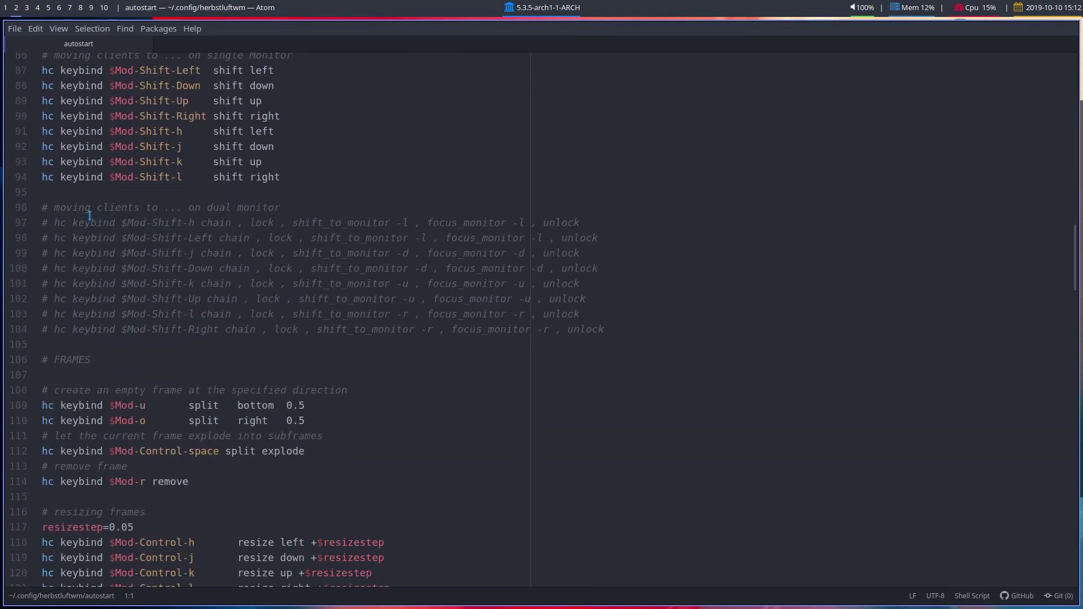
click(232, 283)
key(ctrl+f)
text(dual)
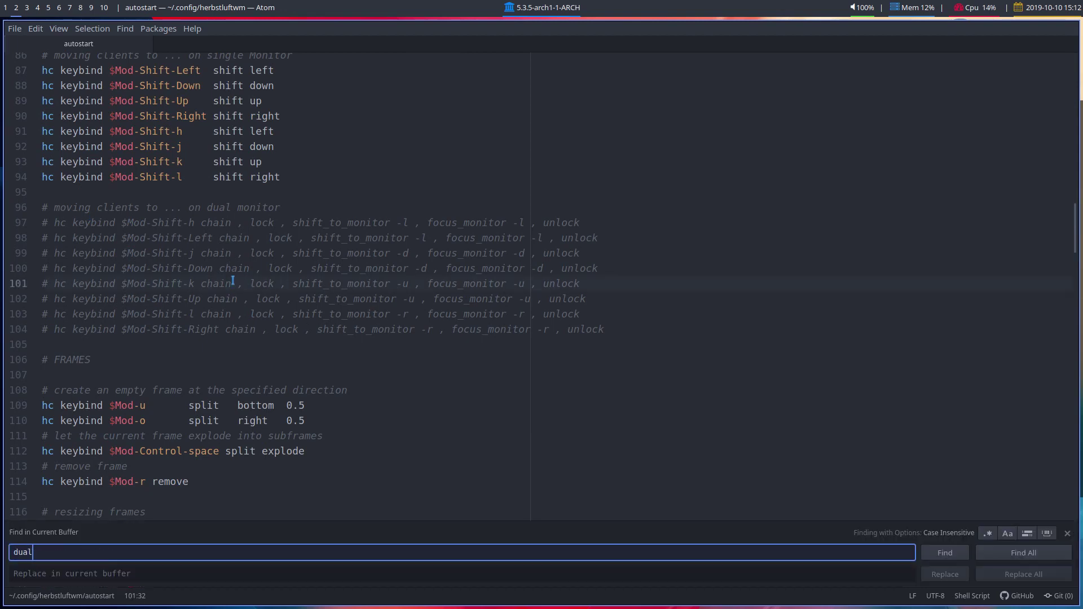
click(957, 556)
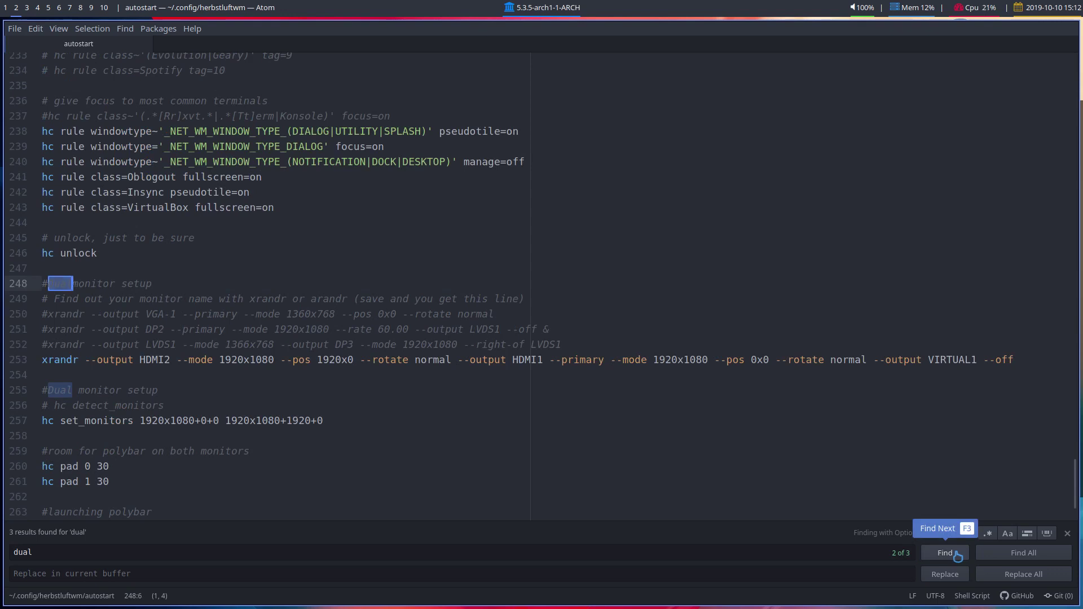
click(957, 556)
click(957, 556)
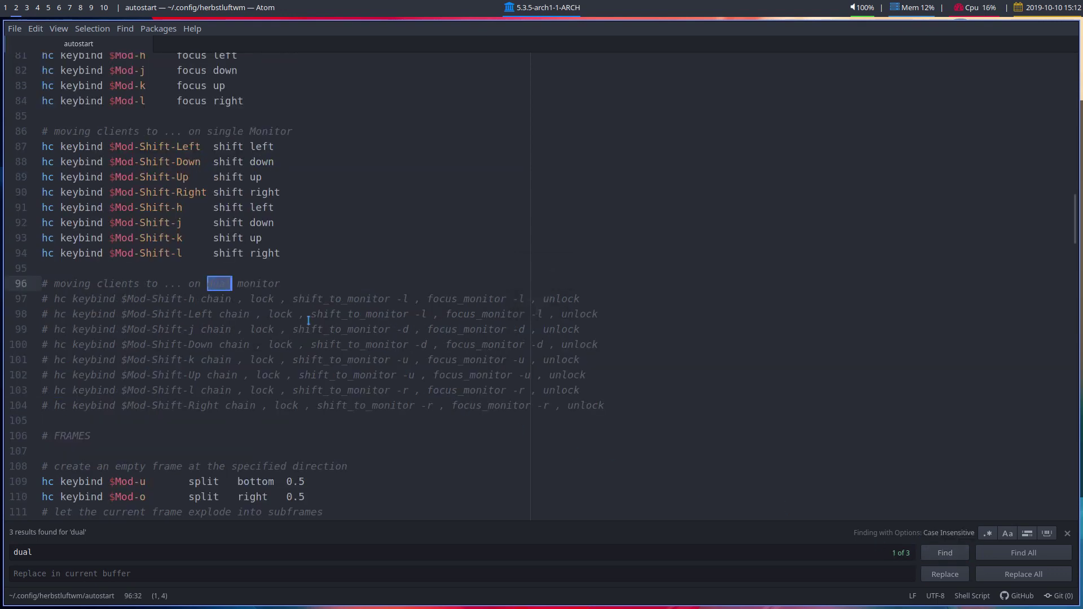
scroll(304, 263, up, 2)
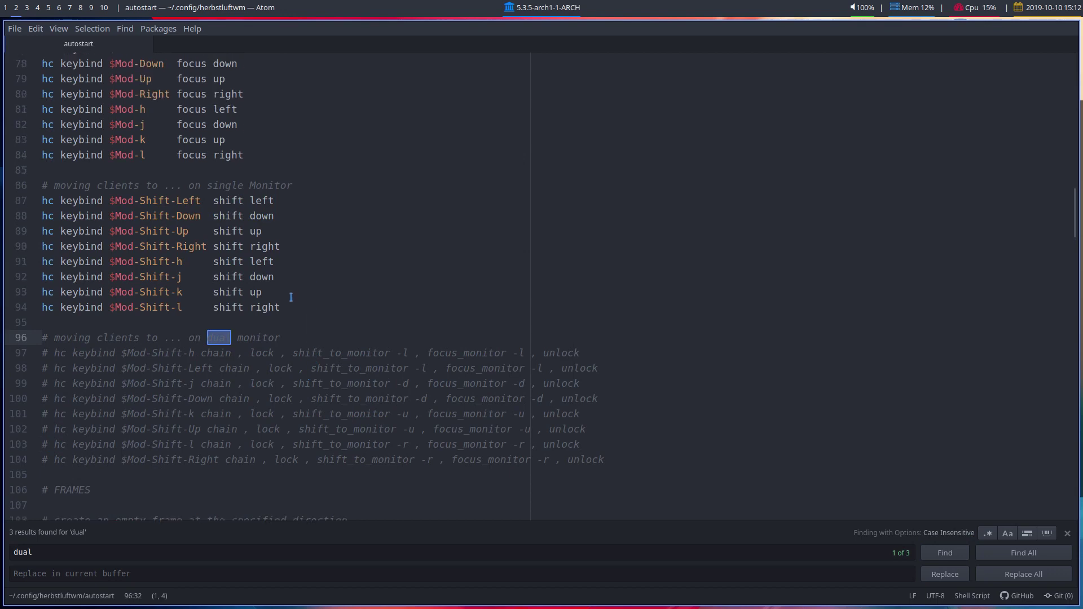
- Comment out the eight single-monitor keybind lines for moving clients, lines 87 to 94
drag(291, 307, 38, 206)
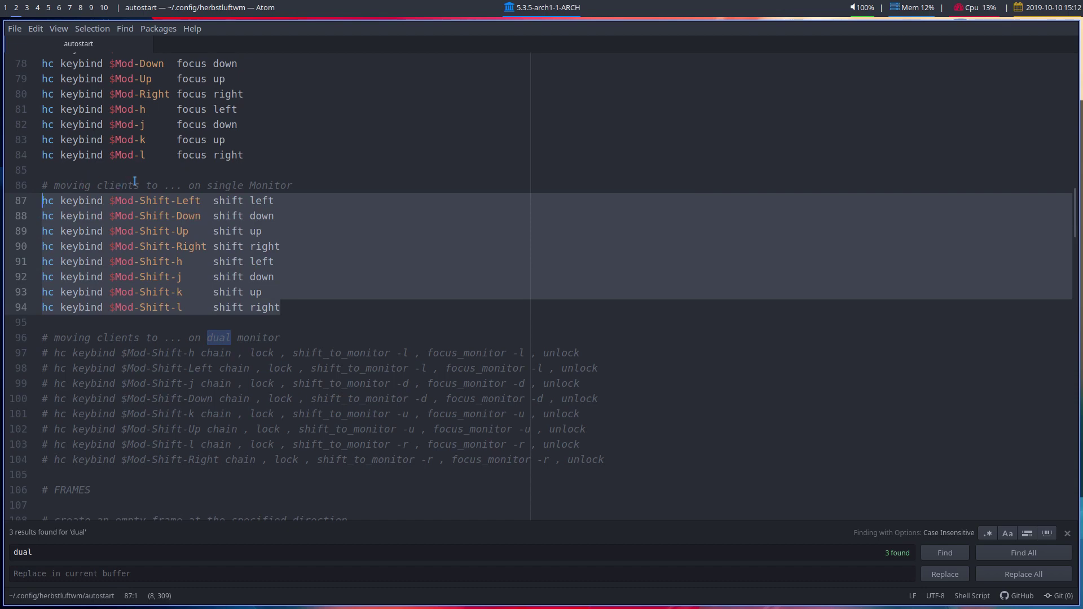
click(36, 28)
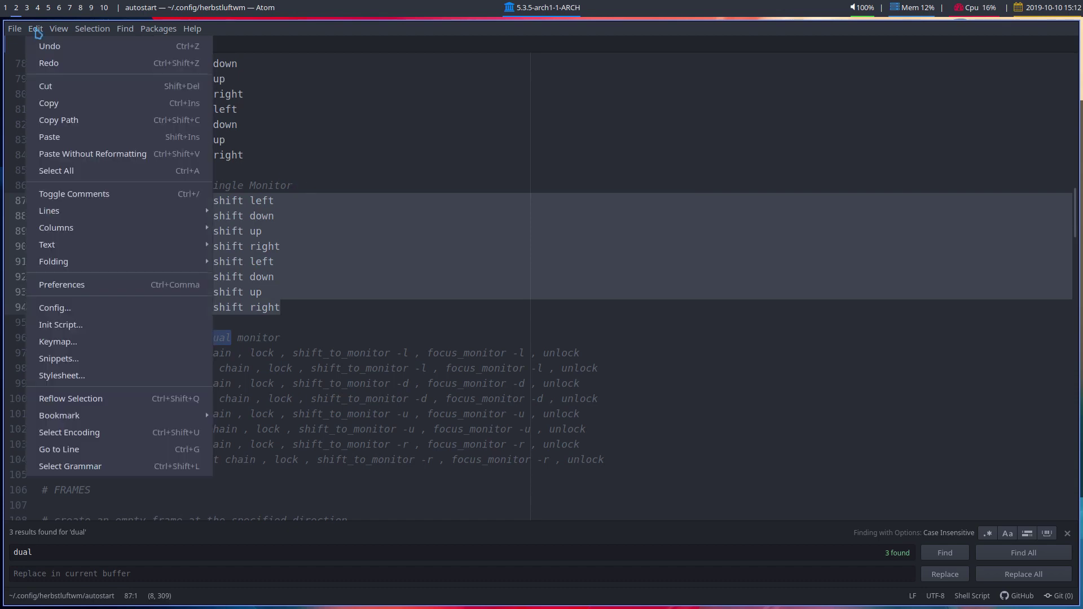
click(87, 196)
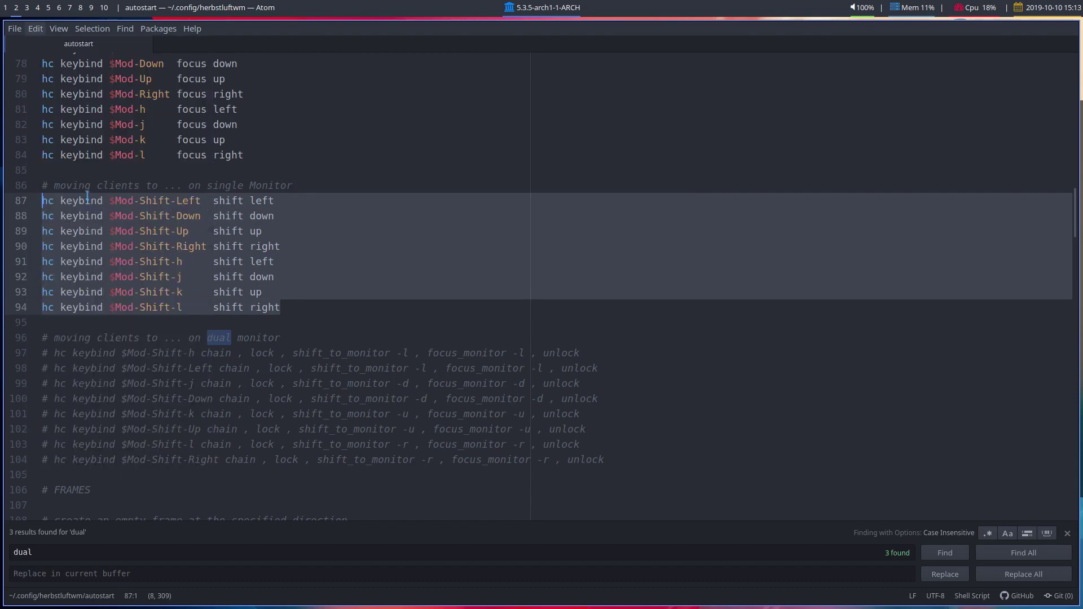
click(341, 243)
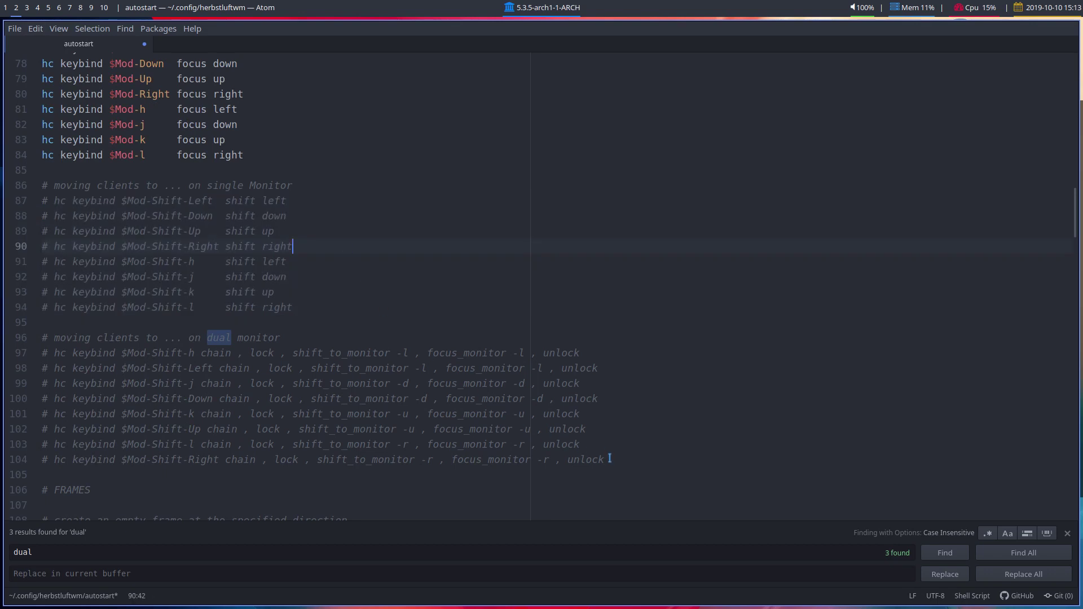
- Uncomment the eight dual-monitor keybind lines for moving clients, lines 97 to 104, and save the script
drag(609, 460, 40, 361)
click(37, 29)
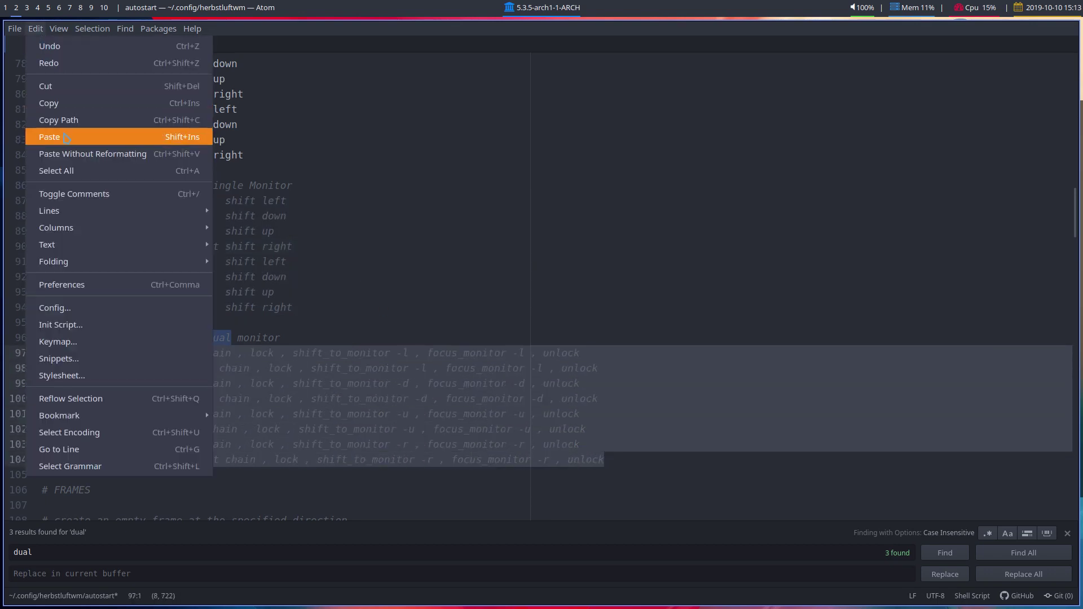
click(78, 194)
click(318, 334)
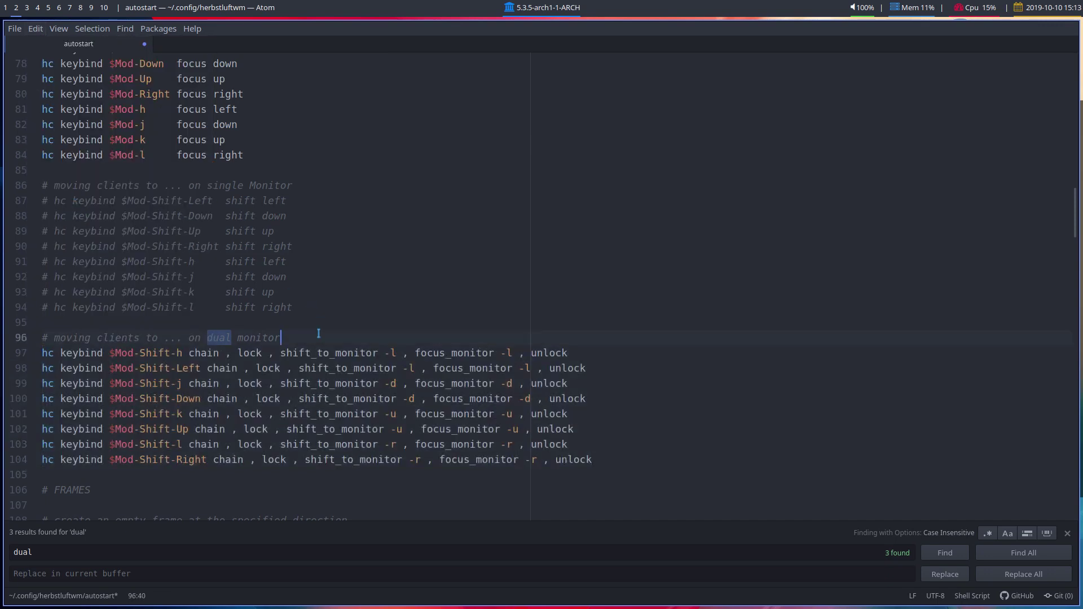
key(ctrl+s)
- Examine the chain, lock, shift_to_monitor and focus_monitor parts of the Mod-Shift-h keybinding, compared with the single-monitor lines
drag(157, 201, 195, 200)
ctrl+click(192, 353)
click(192, 353)
double_click(190, 353)
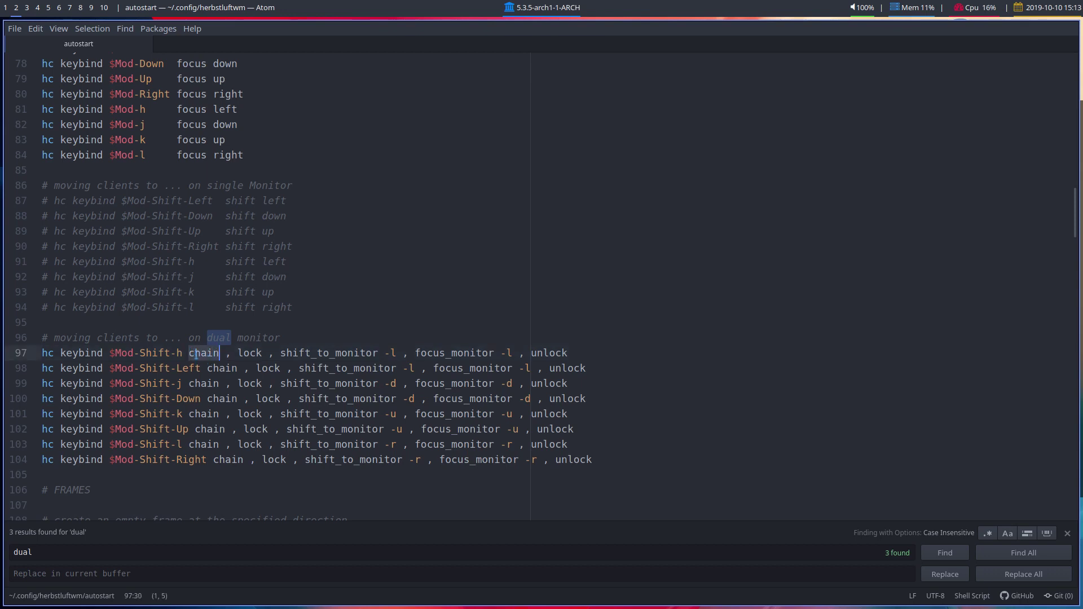
click(256, 352)
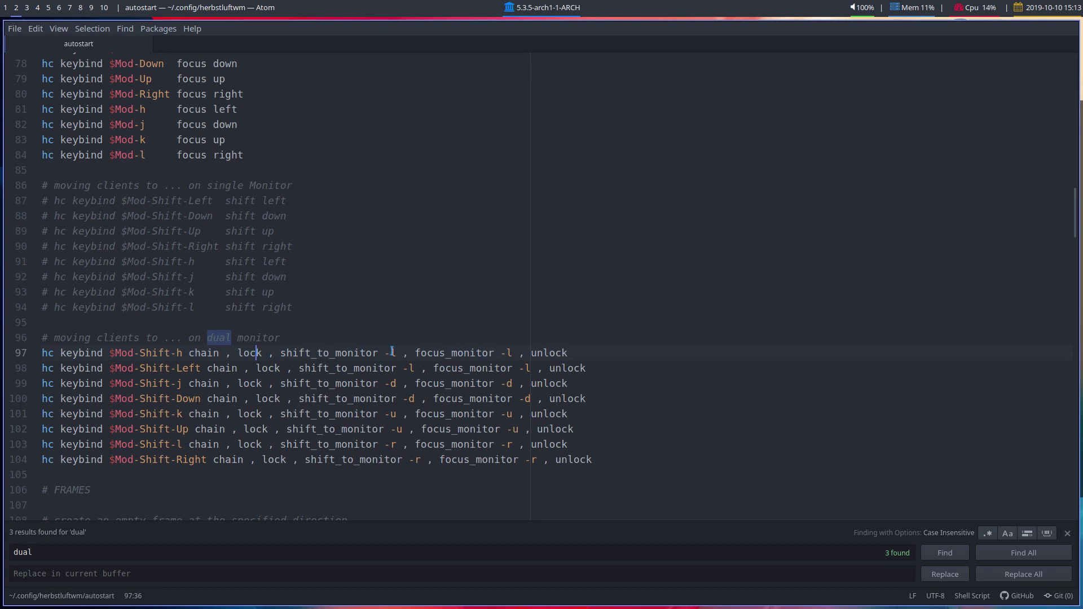
double_click(434, 353)
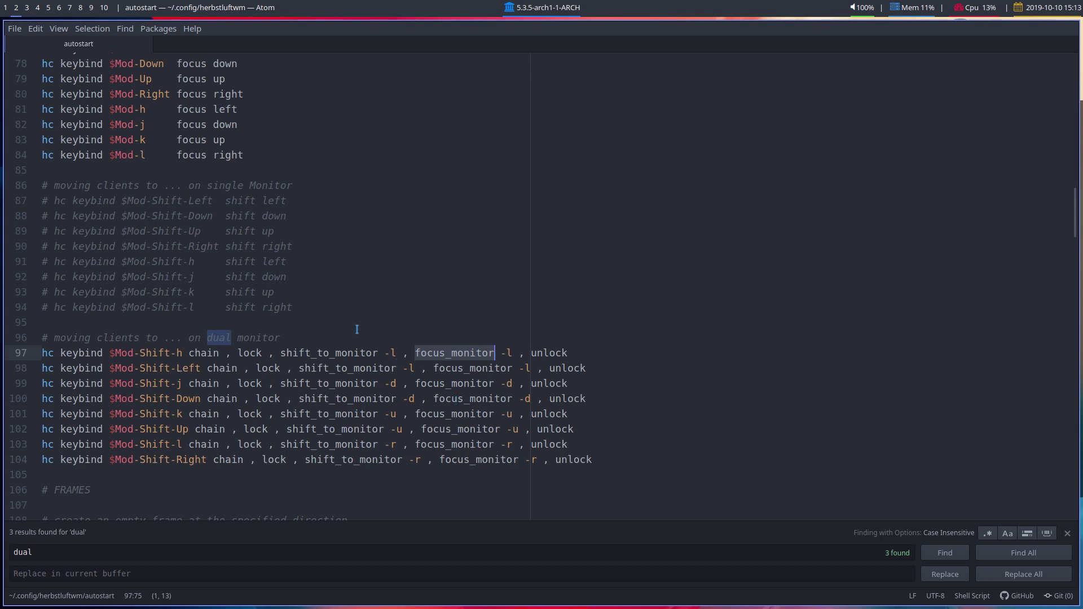
click(260, 215)
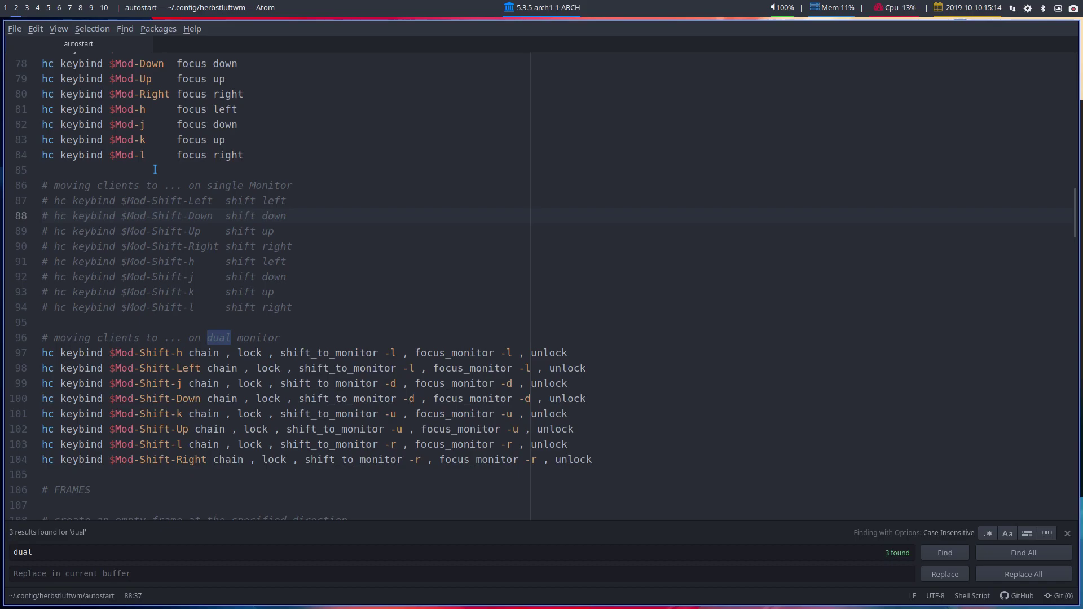
- Test the dual-monitor keybindings by moving the editor window to the right monitor, back left, and right again
key(super+q)
key(super+shift+Right)
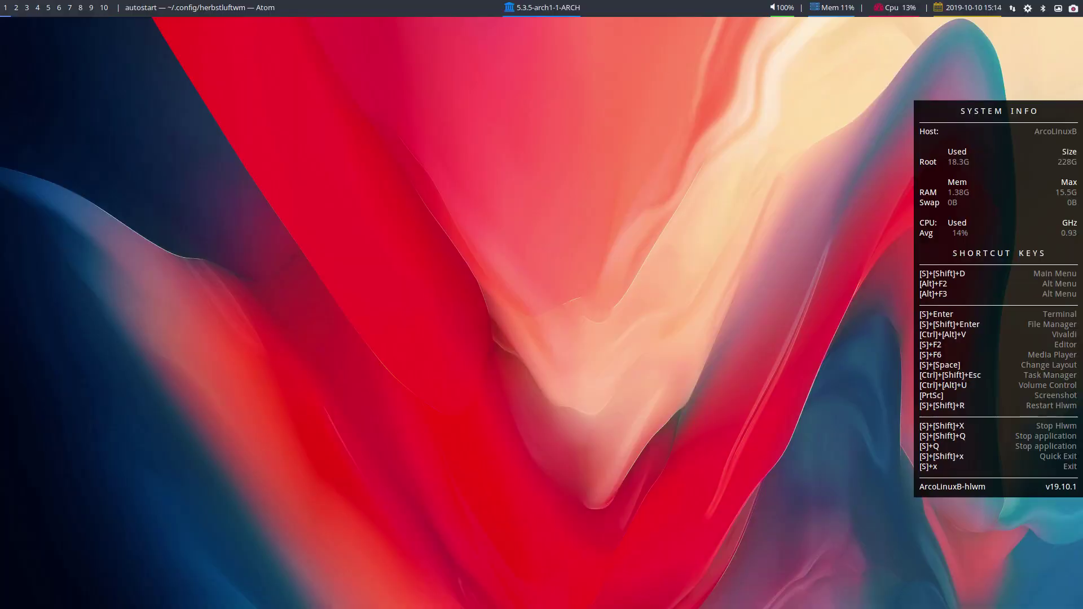
key(super+shift+Left)
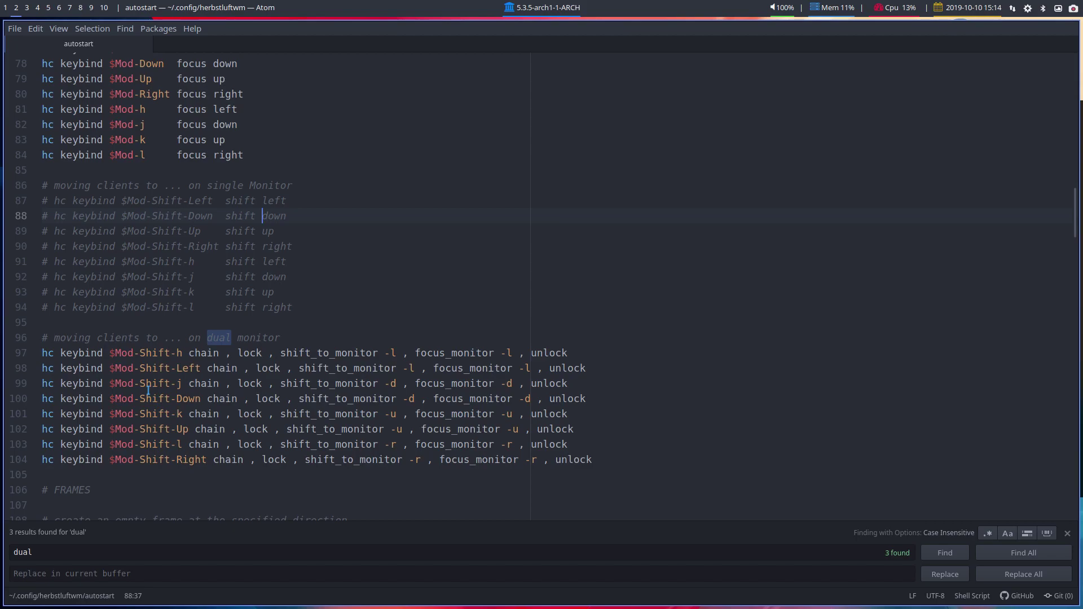
key(super+shift+Right)
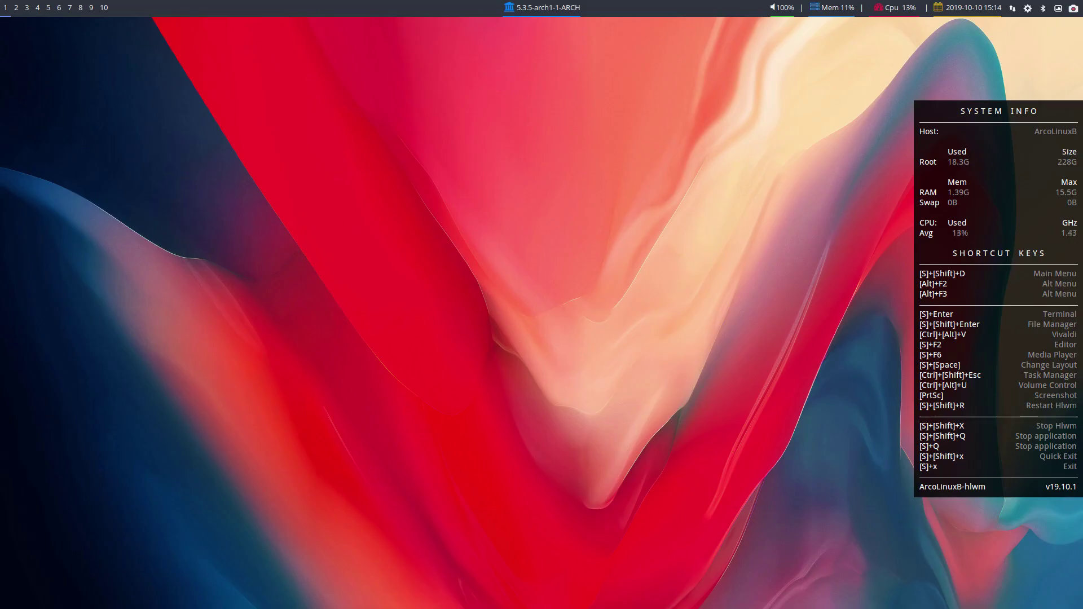
- Open a new terminal and move it and the editor between the monitors, ending with both side by side
key(super+Return)
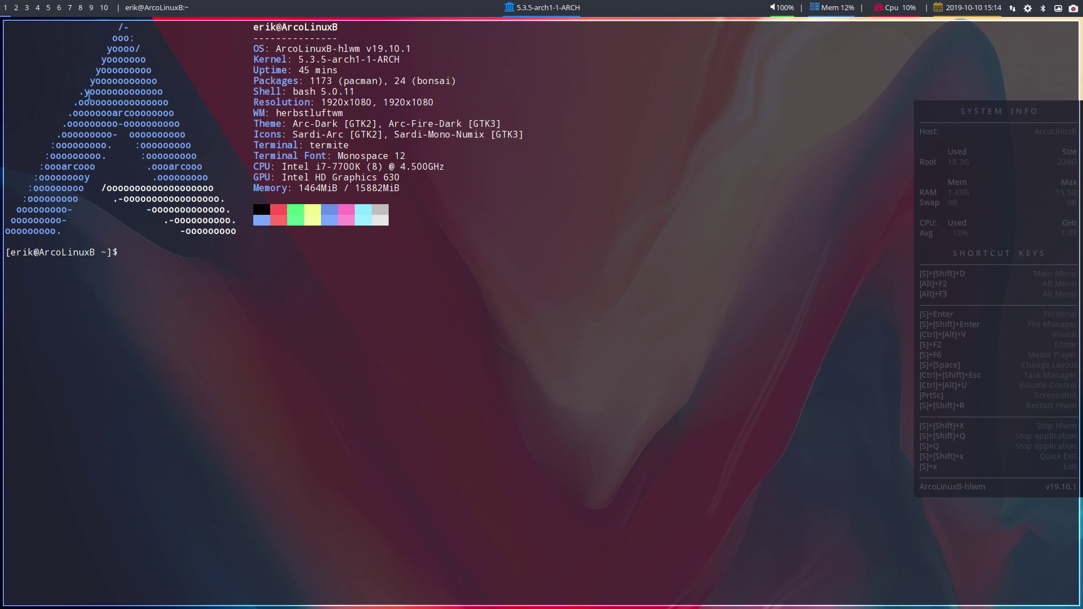
key(super+2)
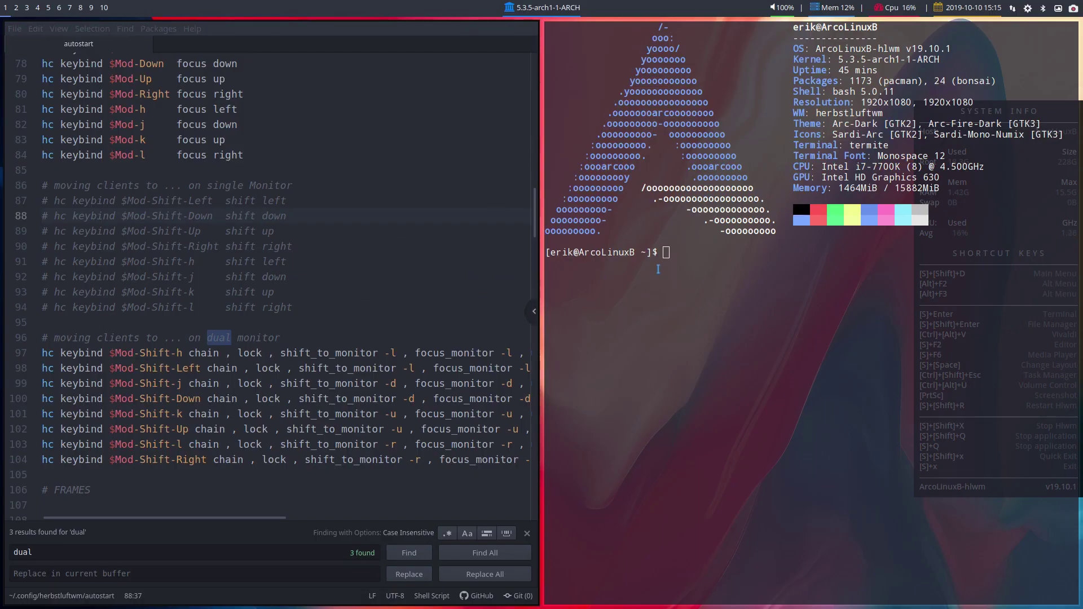
key(super+2)
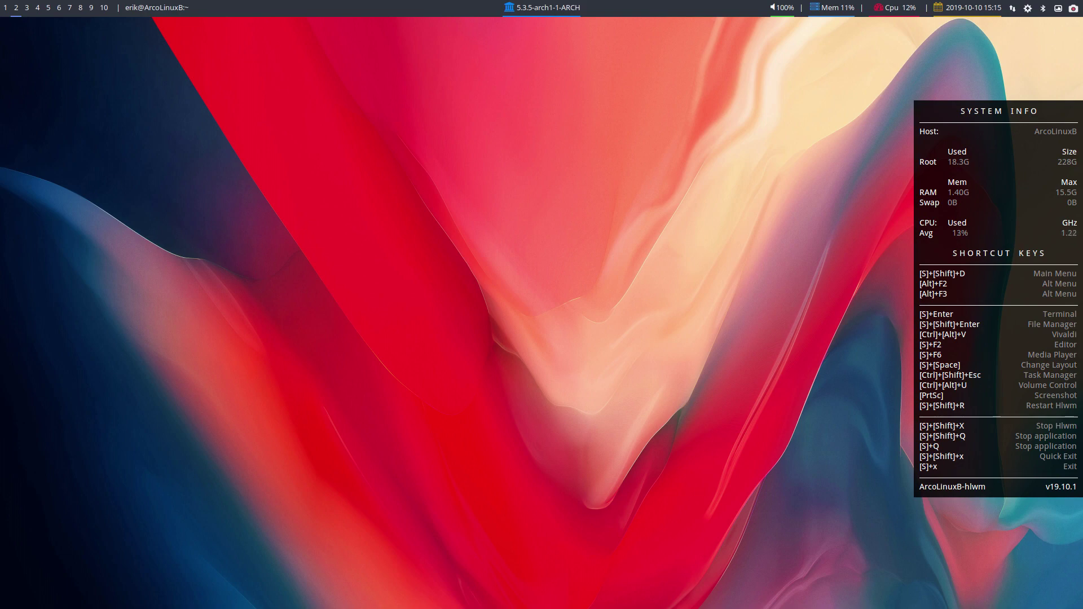
key(super+Return)
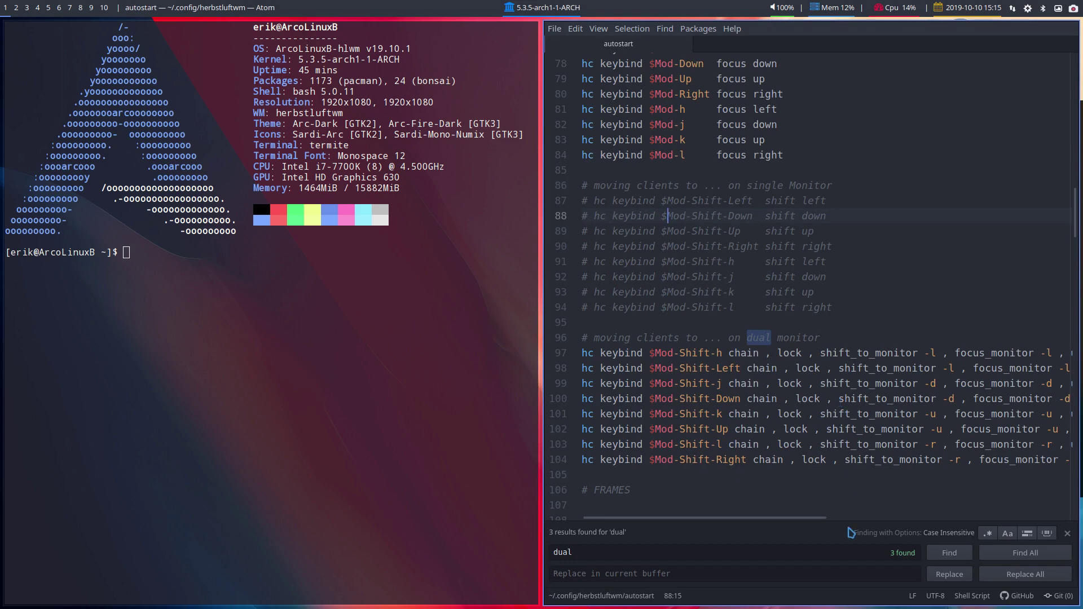
mouse_move(825, 517)
mouse_down()
mouse_move(941, 517)
mouse_move(820, 518)
mouse_up()
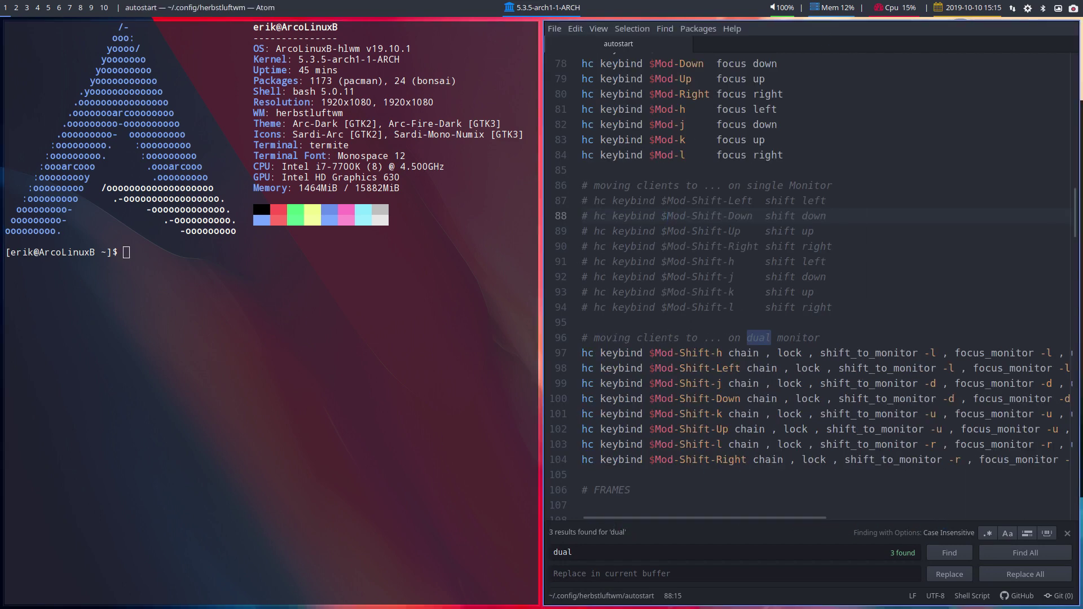